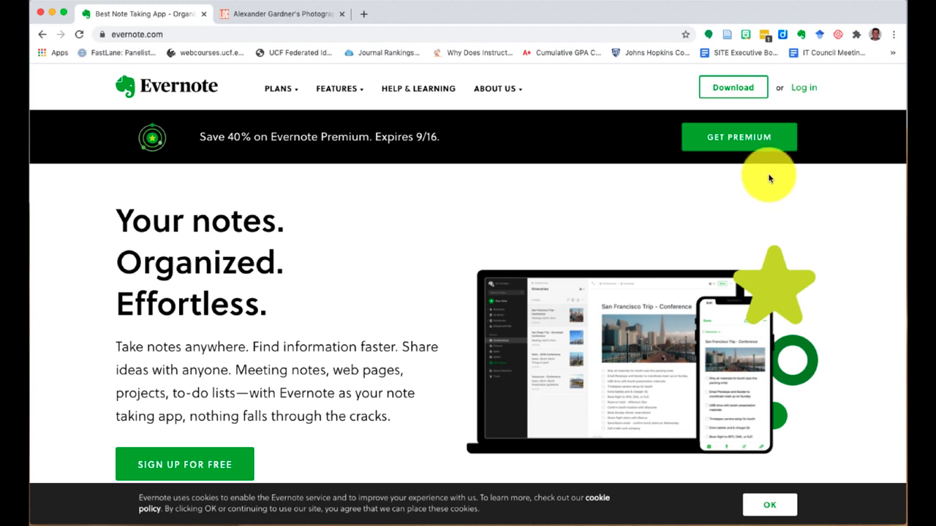
# Log in to Evernote with the Google account
pyautogui.click(801, 89)
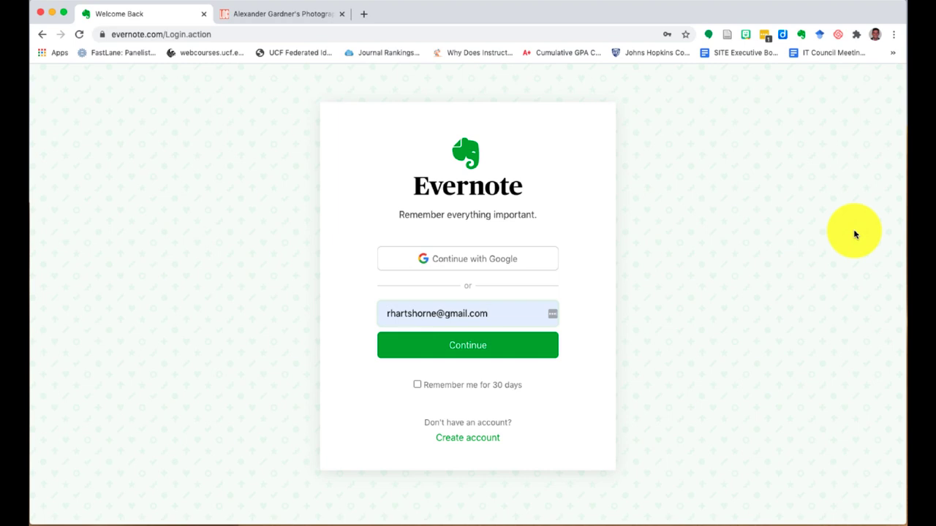
pyautogui.click(513, 266)
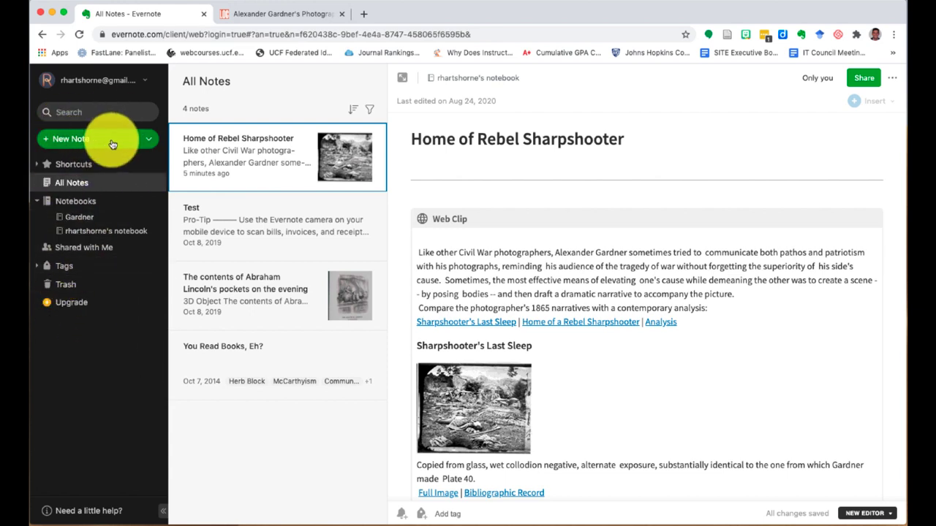
# Look over the new-note templates, the shortcuts, the list of all notes and the notebook list
pyautogui.click(147, 141)
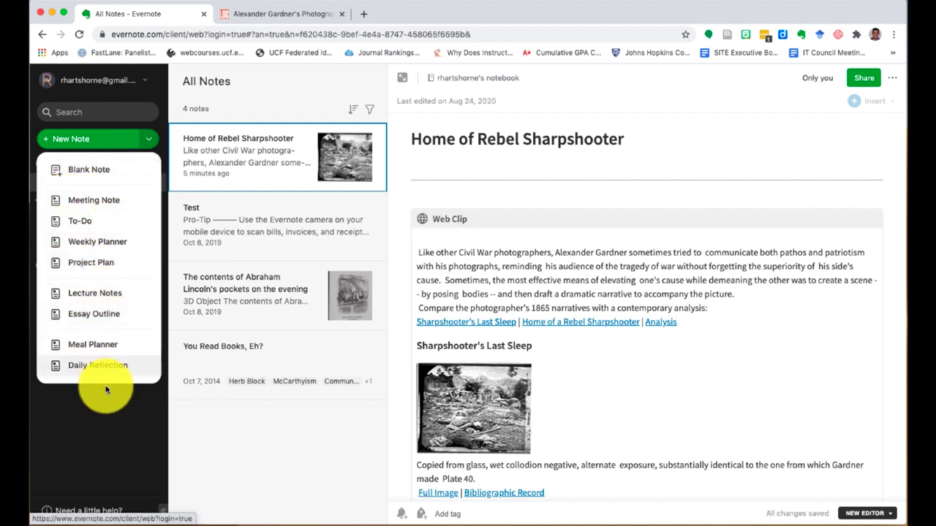
pyautogui.click(100, 452)
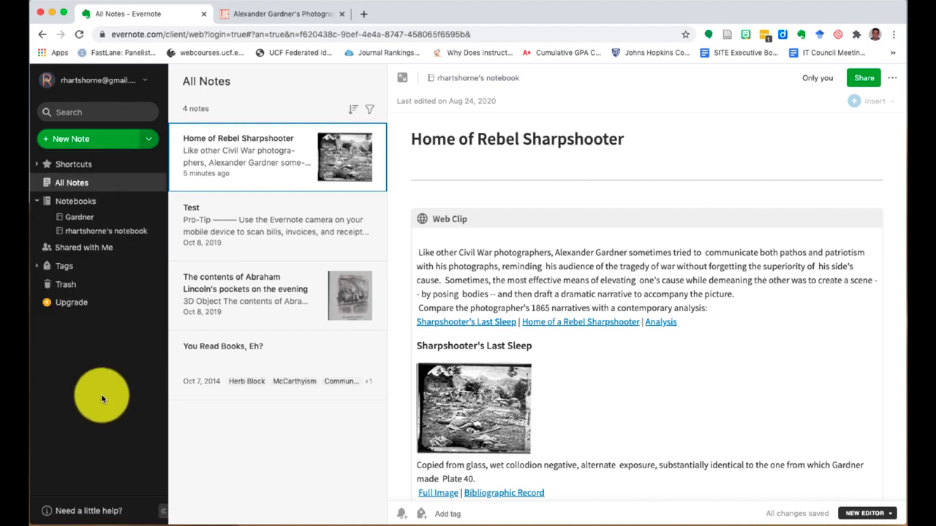
pyautogui.click(37, 170)
pyautogui.click(38, 171)
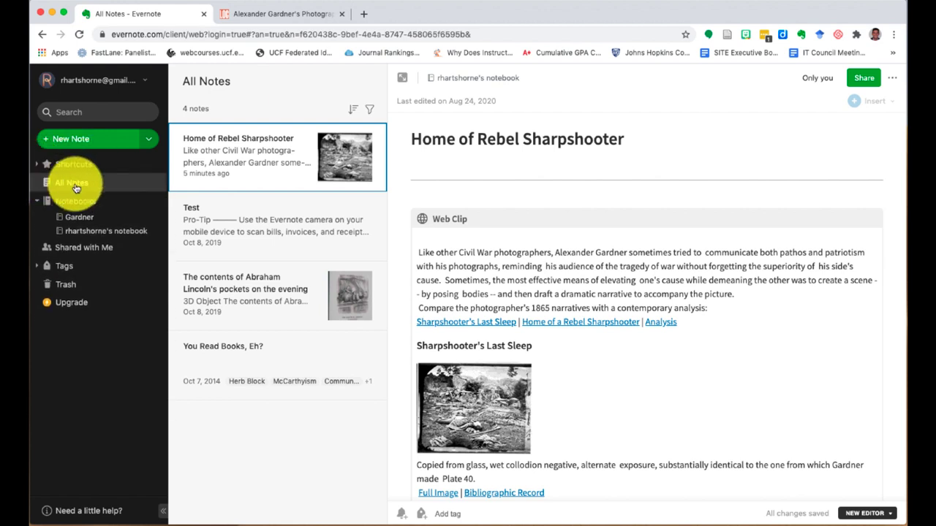
pyautogui.click(81, 183)
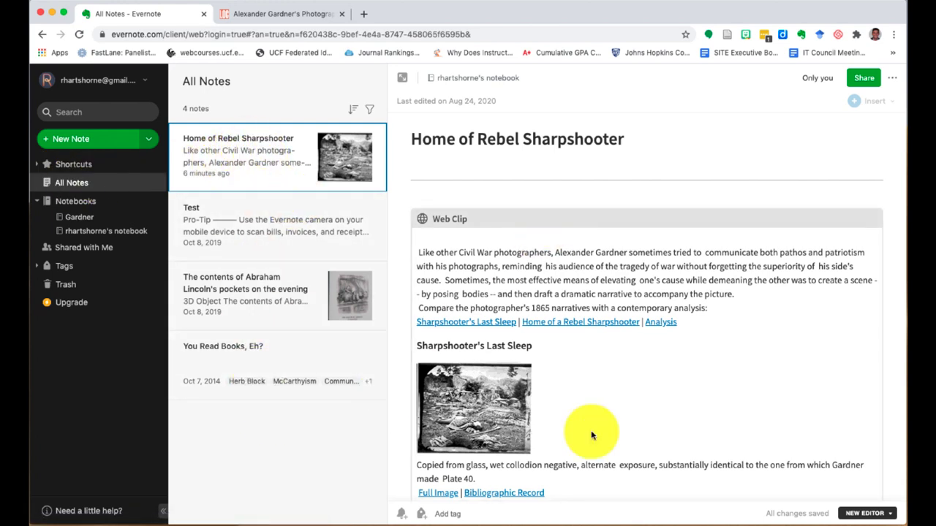
pyautogui.click(70, 201)
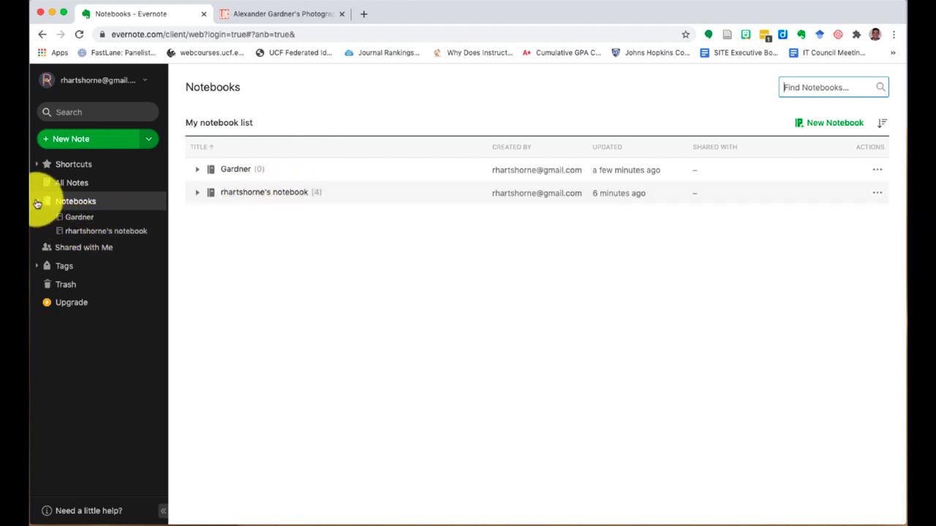
pyautogui.click(73, 220)
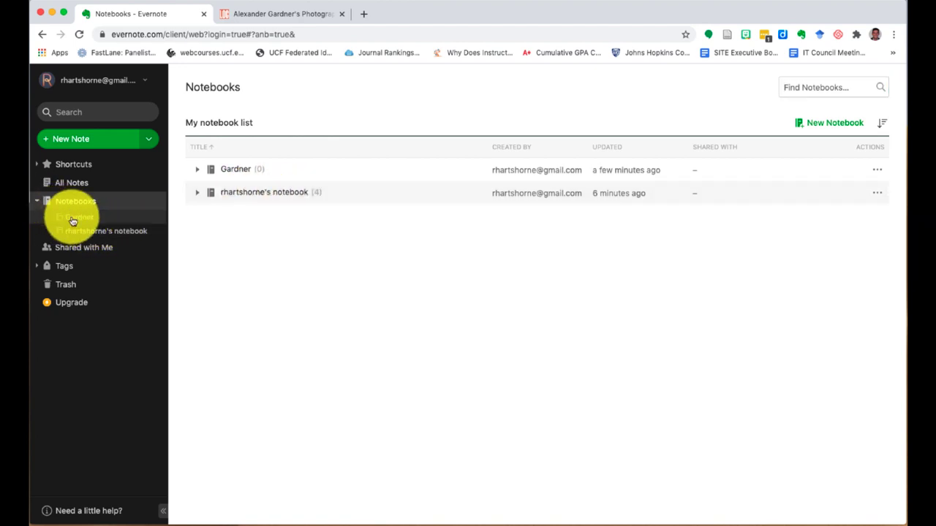
# Move the "Home of Rebel Sharpshooter" note to the Gardner notebook and open that notebook
pyautogui.click(73, 183)
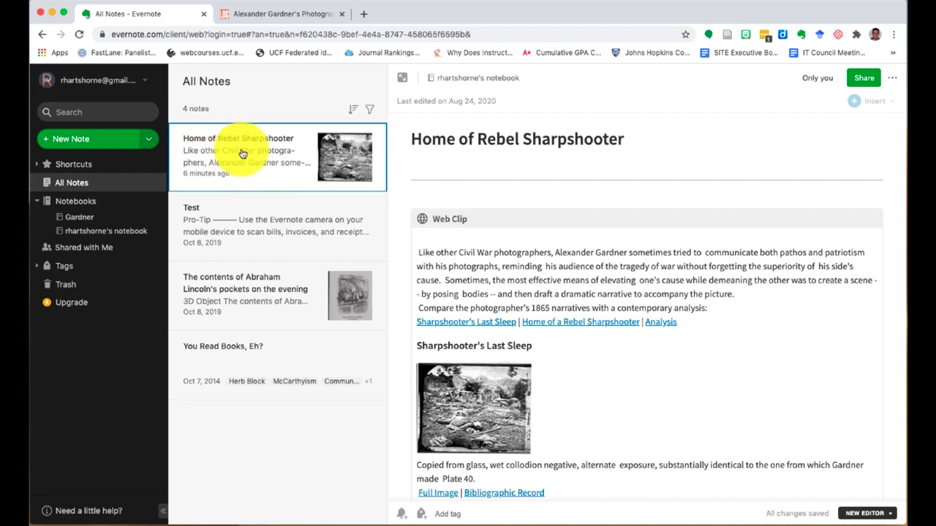
pyautogui.click(892, 77)
pyautogui.click(837, 125)
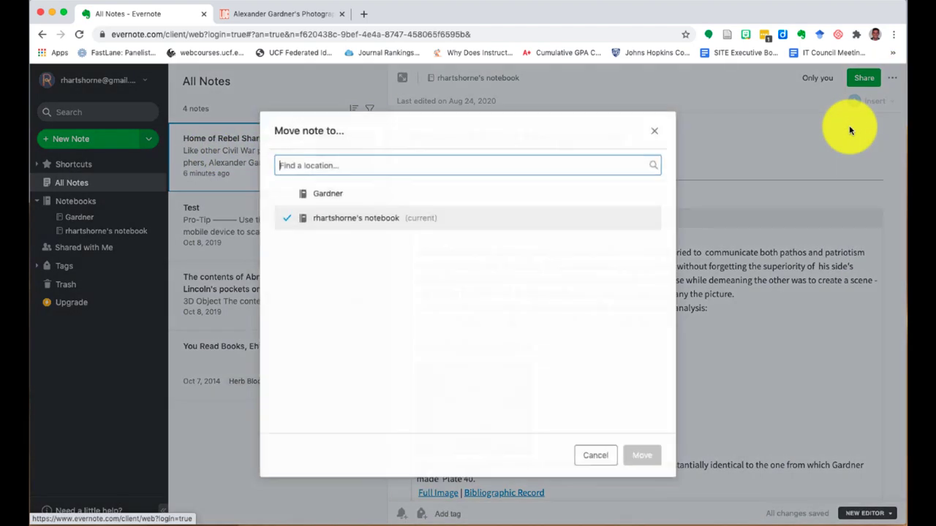
pyautogui.click(409, 192)
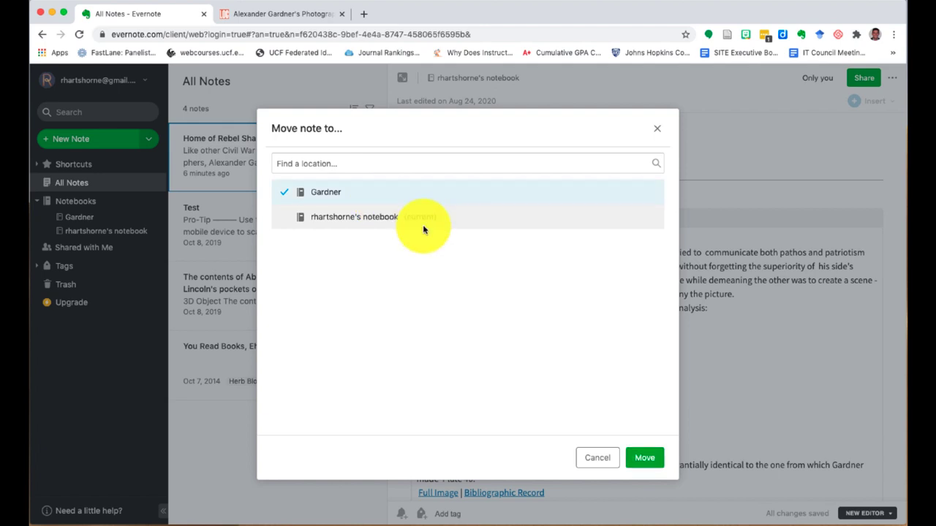
pyautogui.click(647, 458)
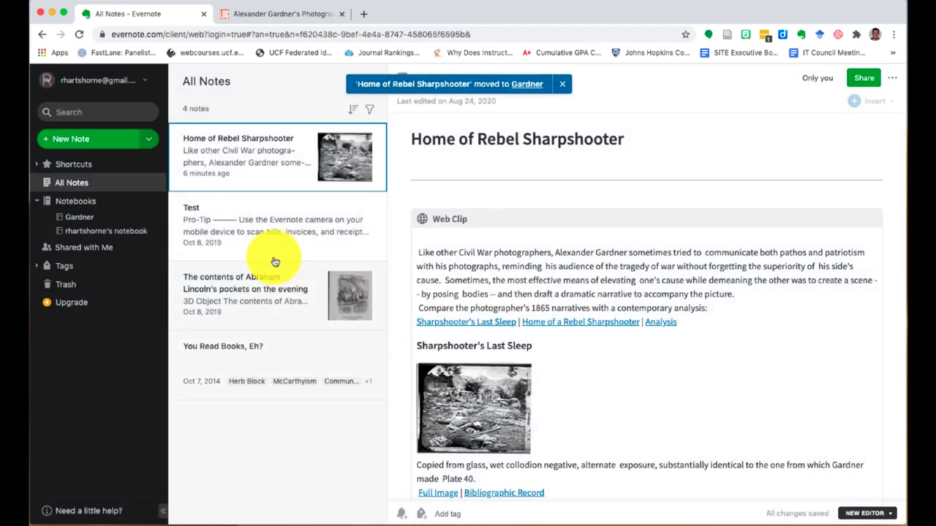
pyautogui.click(85, 219)
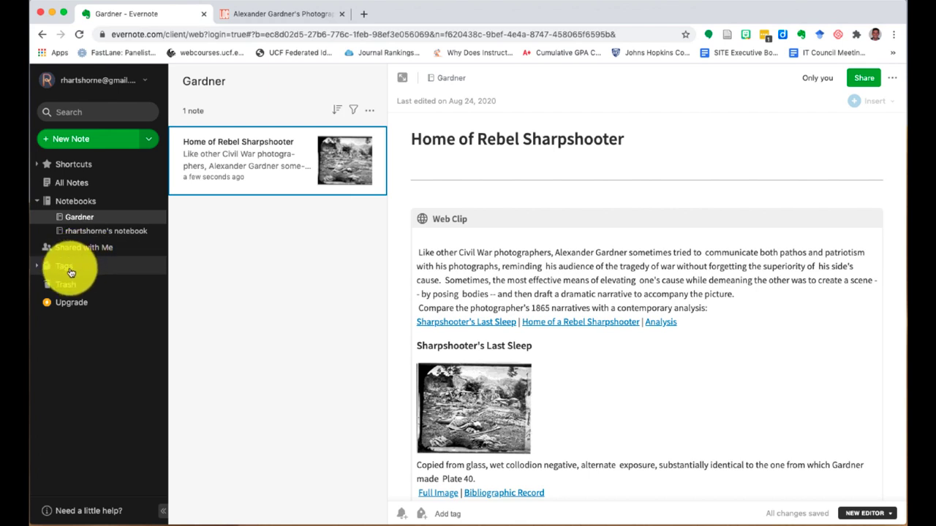
# Go back to all notes and look through each one, ending on "Home of Rebel Sharpshooter"
pyautogui.click(74, 186)
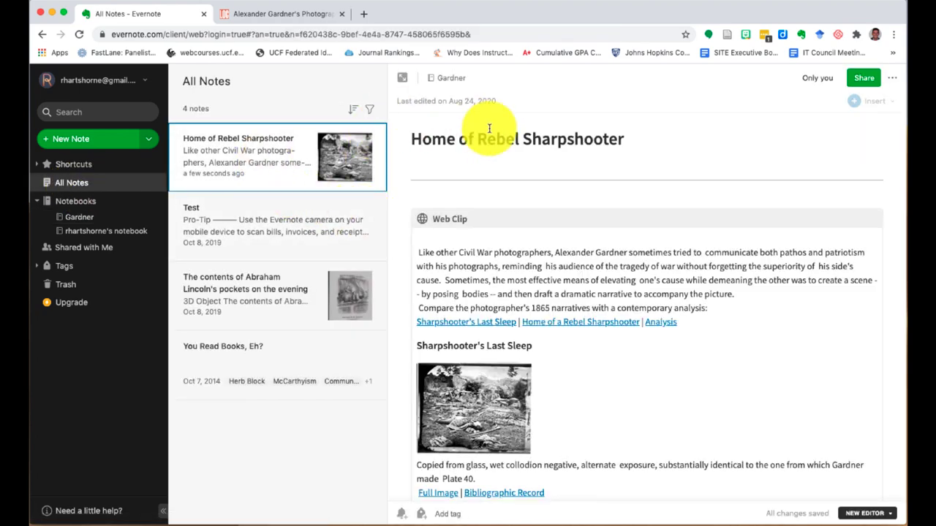
pyautogui.click(249, 220)
pyautogui.click(251, 278)
pyautogui.click(245, 358)
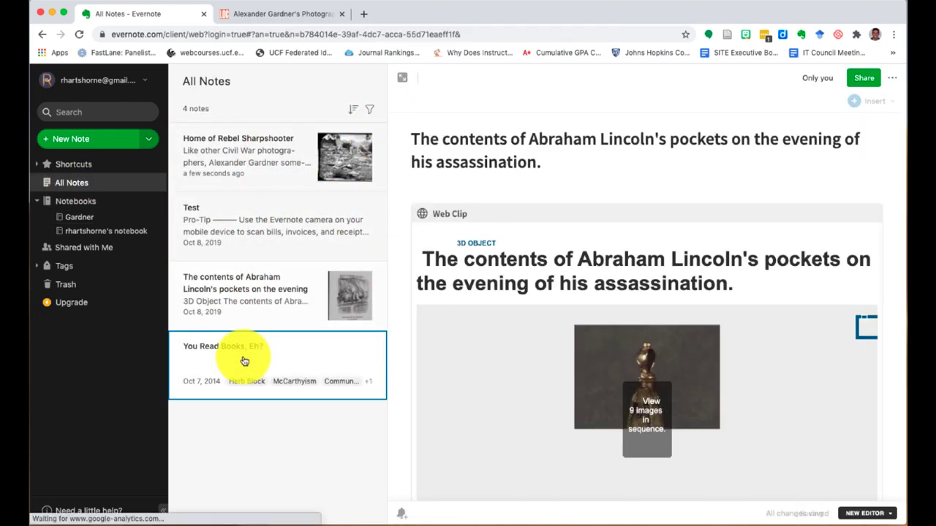
pyautogui.click(246, 306)
pyautogui.click(234, 245)
pyautogui.click(231, 162)
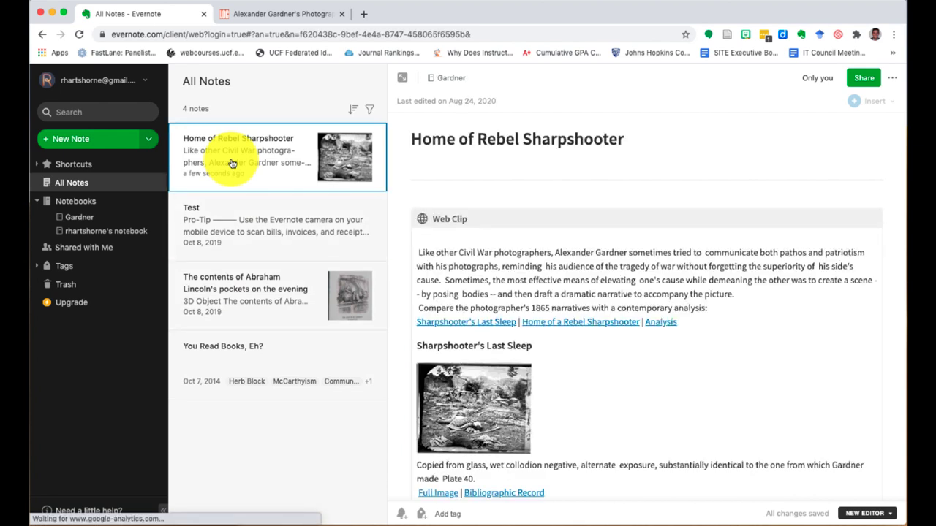
# Add the text "Insert" beneath the title of the "Home of Rebel Sharpshooter" note and check the extra formatting and text colour choices
pyautogui.click(456, 195)
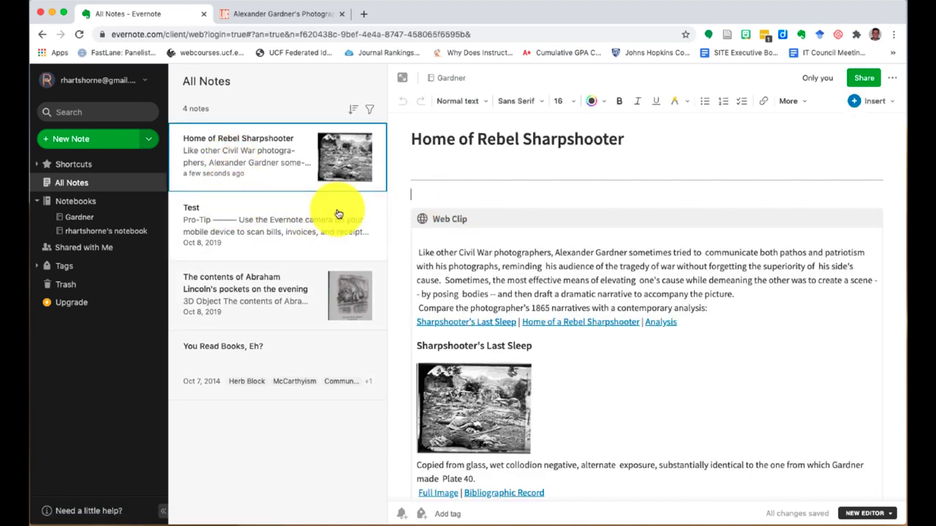
pyautogui.click(797, 102)
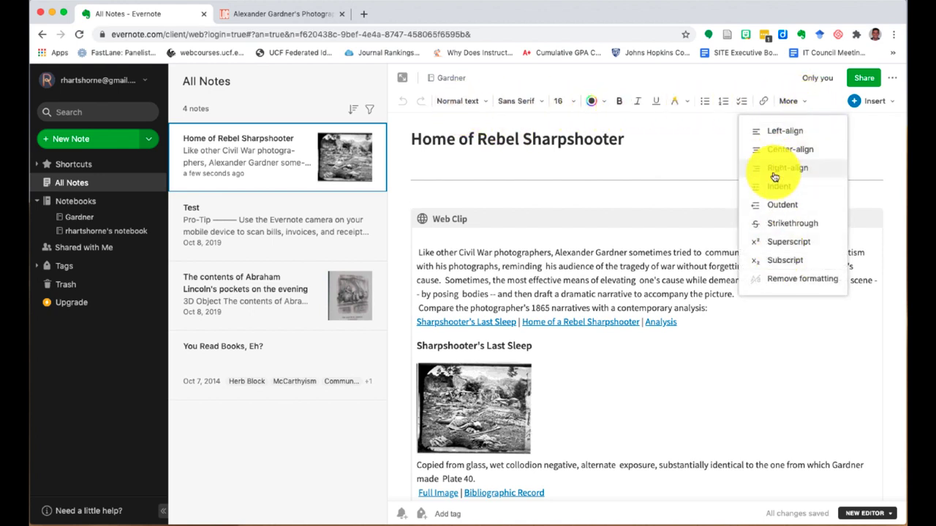
pyautogui.click(698, 165)
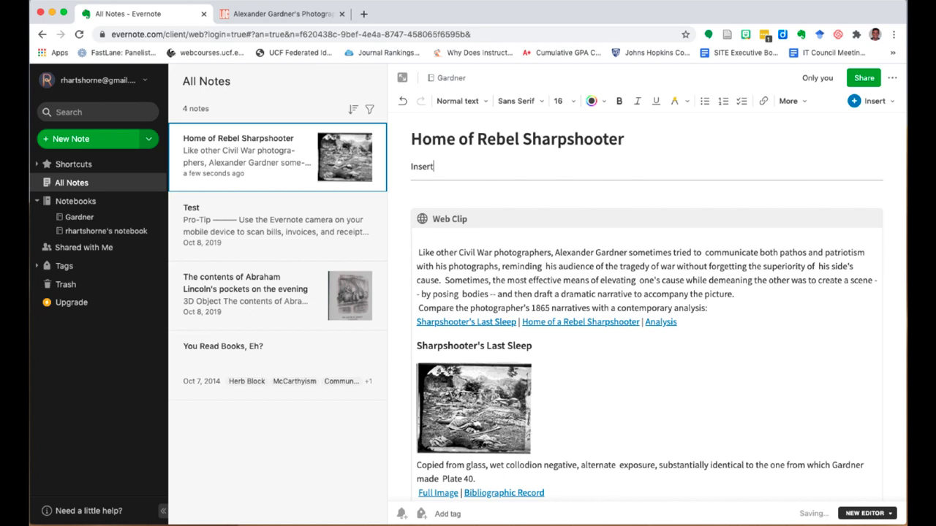
pyautogui.click(603, 103)
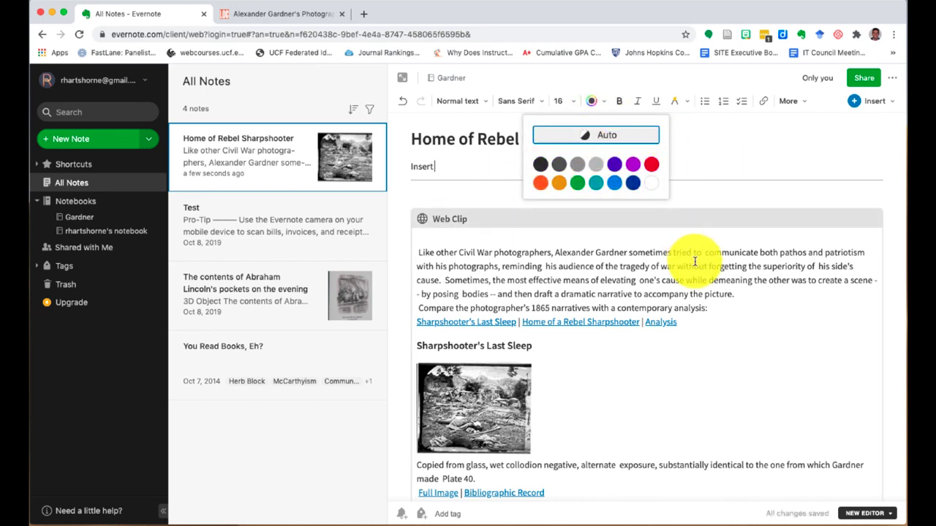
pyautogui.click(752, 181)
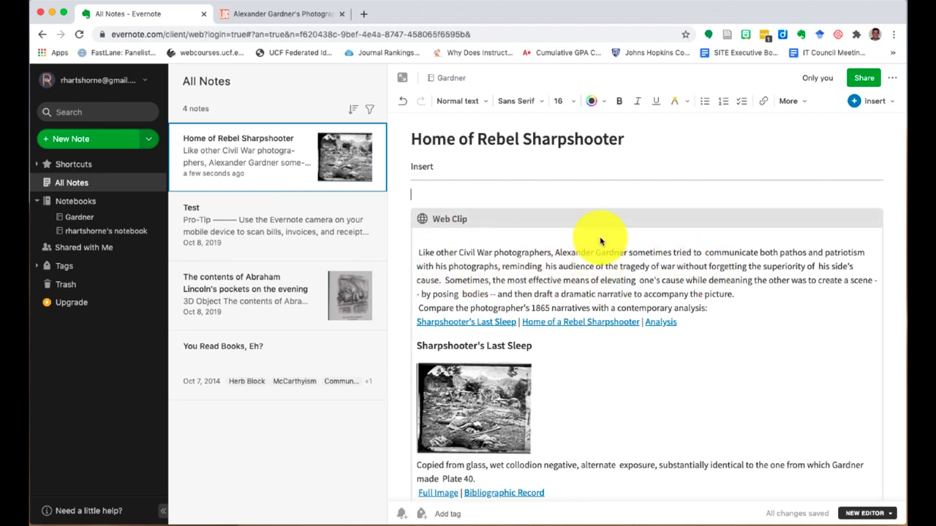
# Read through the web clip in the note and check which content types can be inserted
pyautogui.scroll(-4, 765, 245)
pyautogui.scroll(-5, 714, 186)
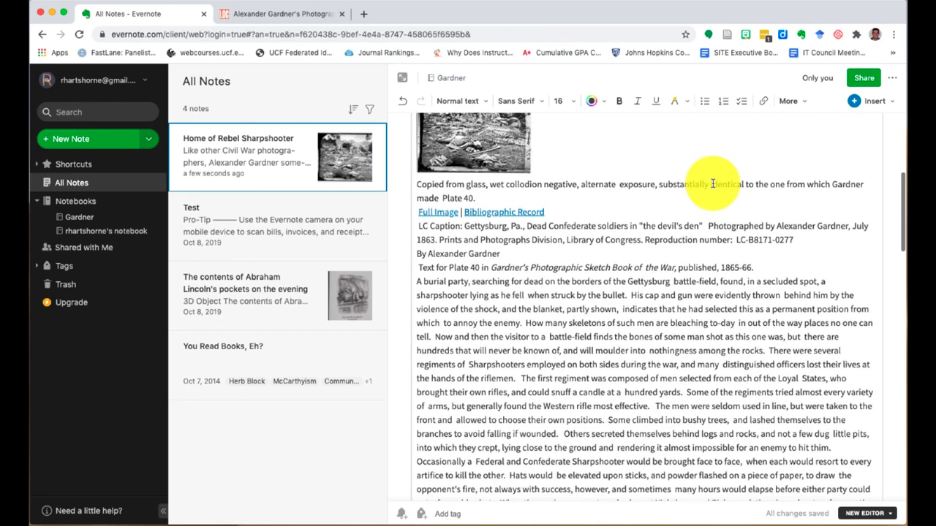
pyautogui.scroll(9, 717, 186)
pyautogui.click(895, 104)
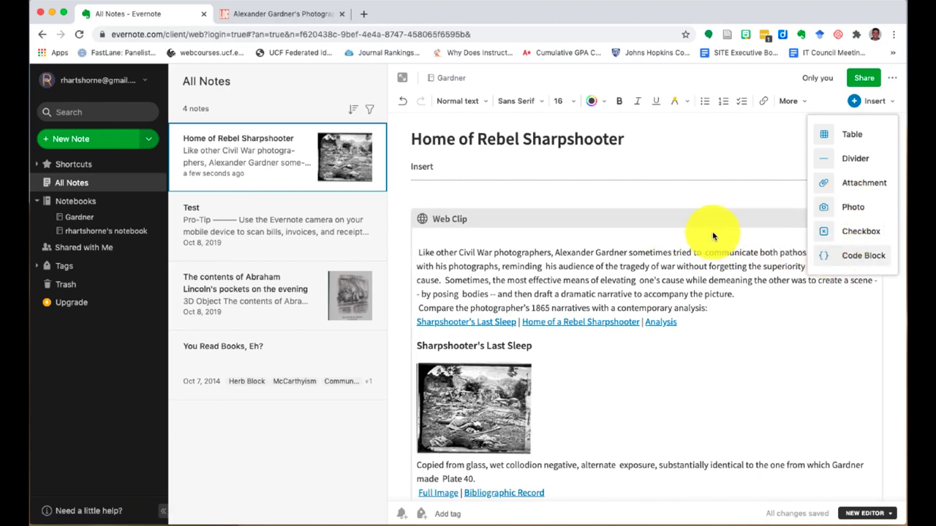
pyautogui.scroll(-5, 713, 233)
pyautogui.scroll(-10, 713, 232)
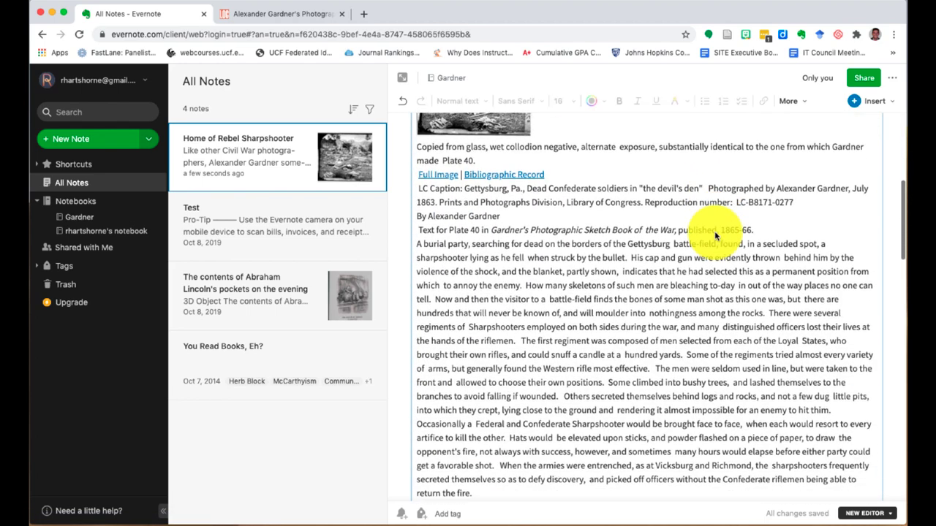
pyautogui.scroll(-5, 634, 238)
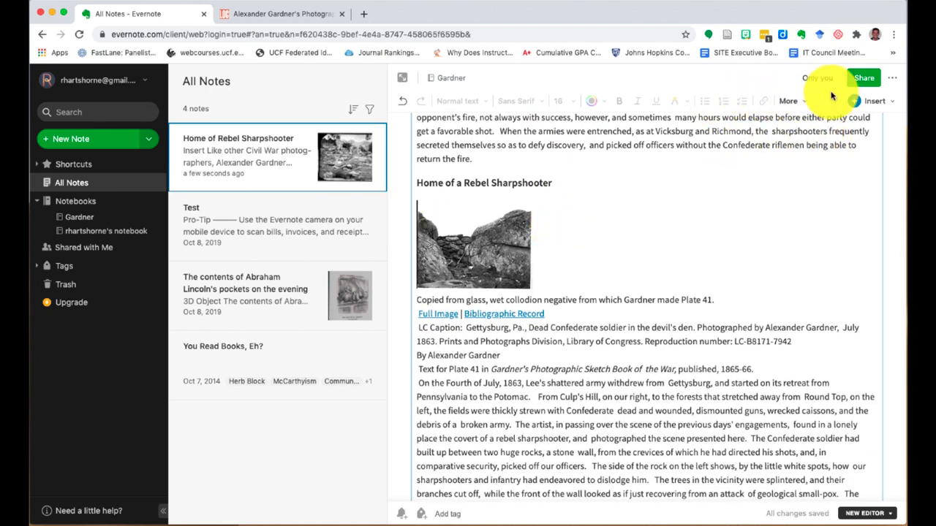
# Enable the shareable link for the "Home of Rebel Sharpshooter" note and check its access permission options
pyautogui.click(865, 77)
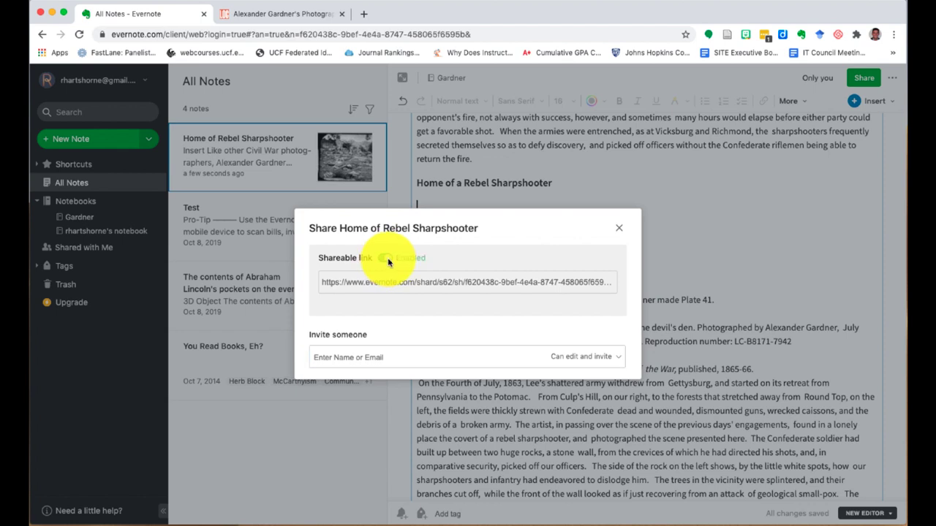
pyautogui.click(387, 260)
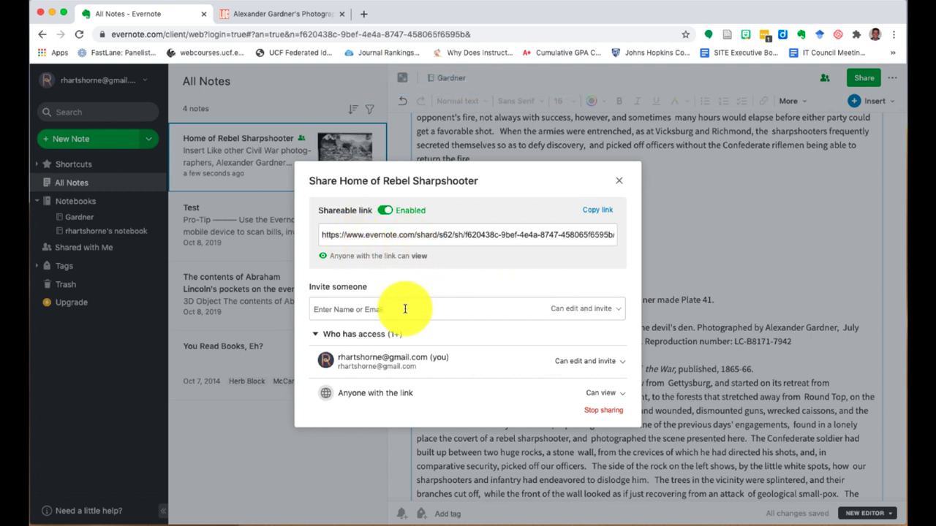
pyautogui.click(618, 365)
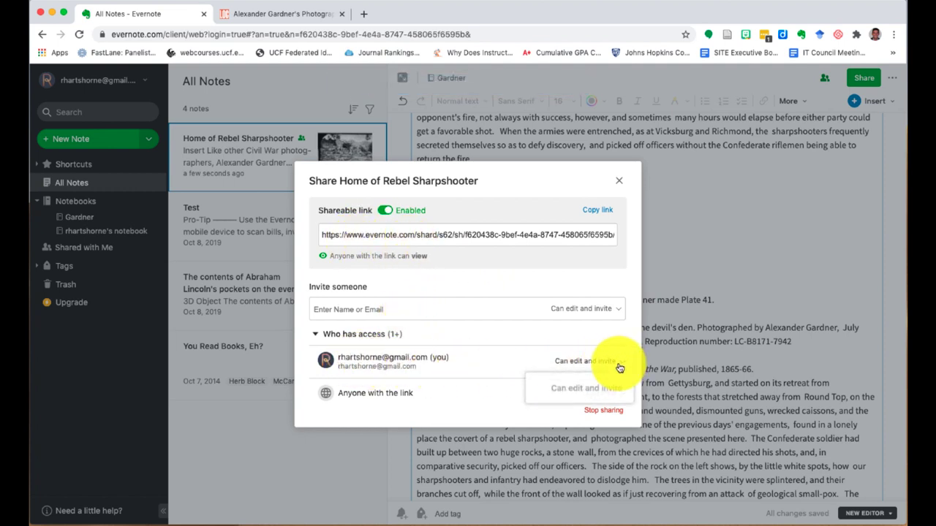
pyautogui.click(485, 340)
pyautogui.click(606, 310)
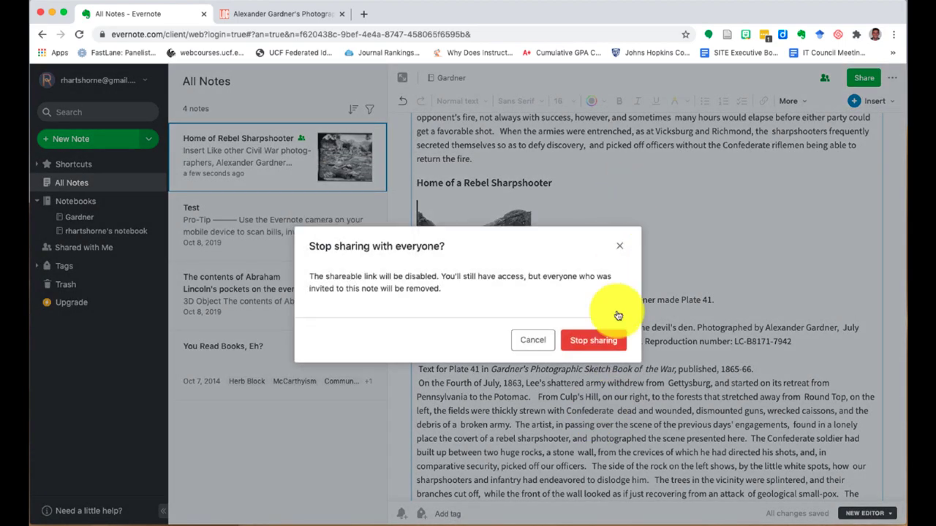
# Stop sharing the "Home of Rebel Sharpshooter" note with everyone and return to the start of the note
pyautogui.click(594, 341)
pyautogui.scroll(3, 754, 264)
pyautogui.scroll(5, 760, 254)
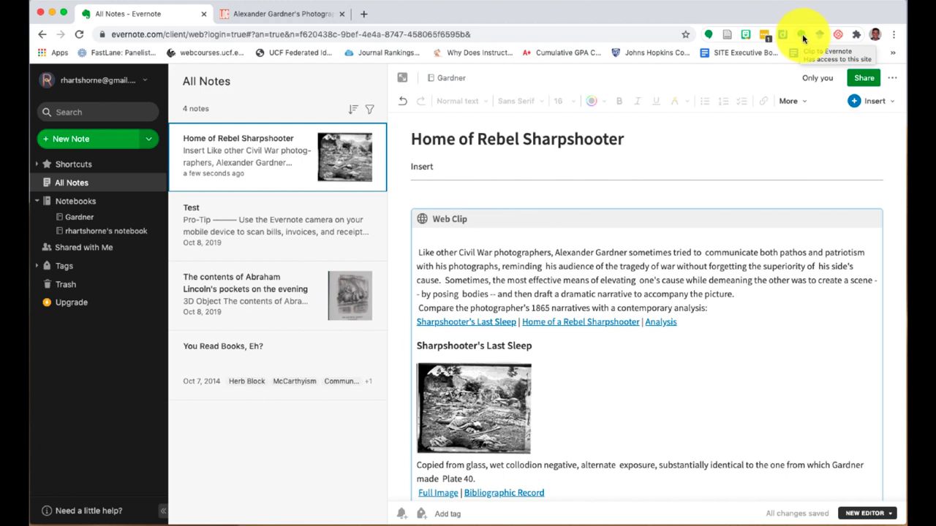
# Switch to the Library of Congress page on Alexander Gardner's Photographic Gallery, dismiss the open clipper and look over the page
pyautogui.click(293, 14)
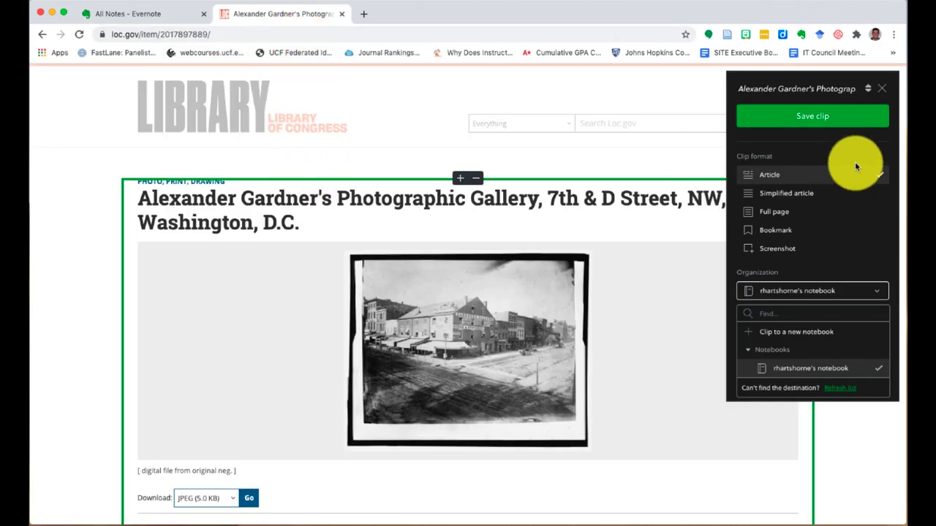
pyautogui.click(882, 88)
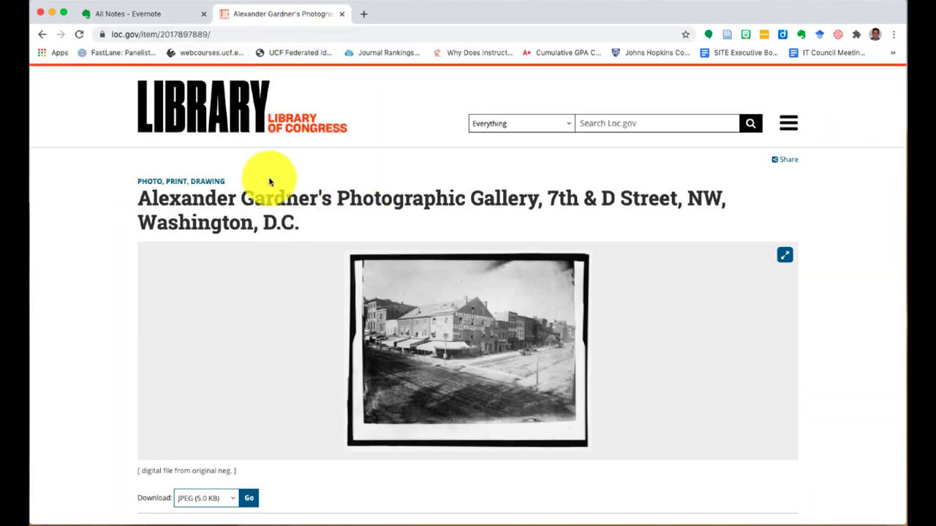
pyautogui.scroll(-3, 259, 179)
pyautogui.scroll(3, 466, 155)
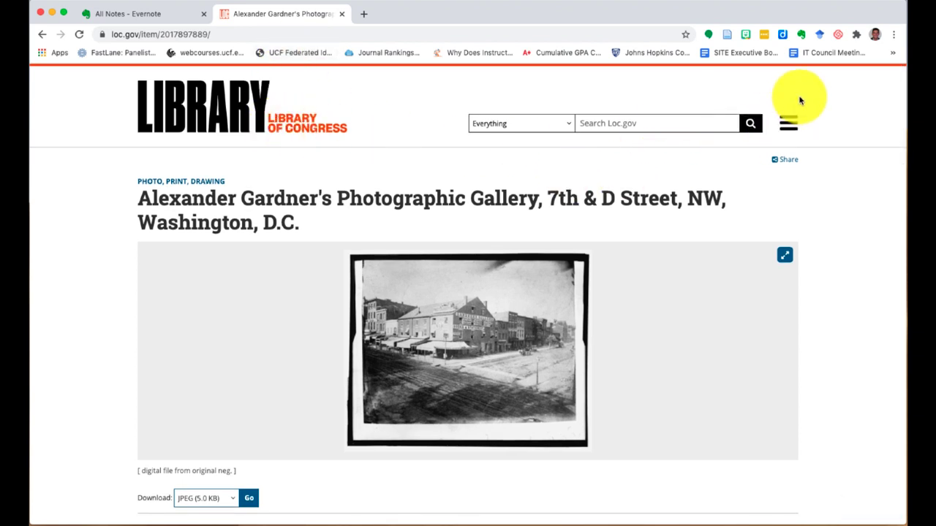
# Open the Web Clipper on the Library of Congress page and set the clip's destination notebook to Gardner
pyautogui.click(802, 36)
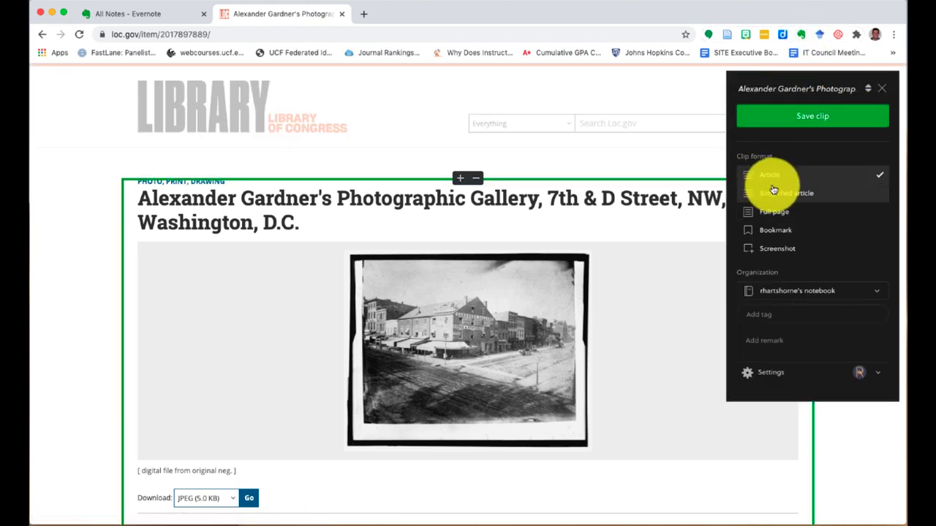
pyautogui.scroll(-3, 783, 196)
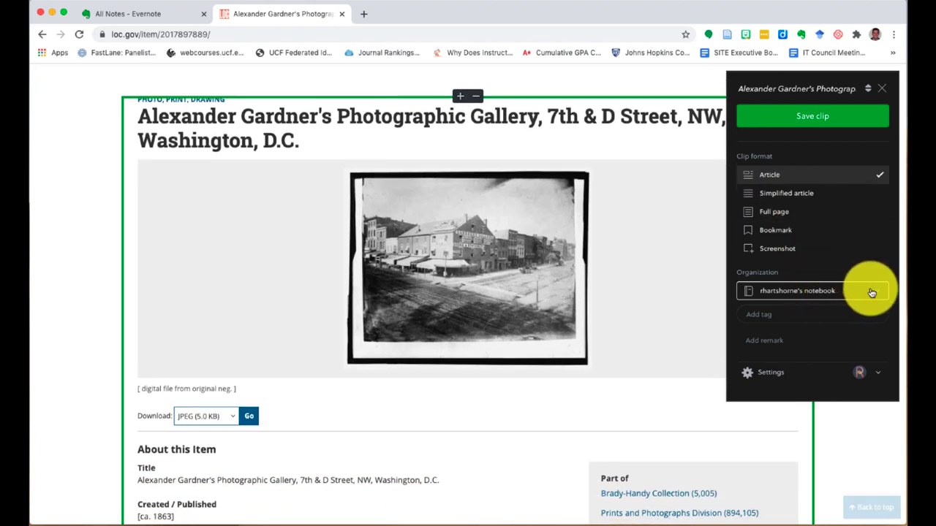
pyautogui.click(861, 292)
pyautogui.click(823, 369)
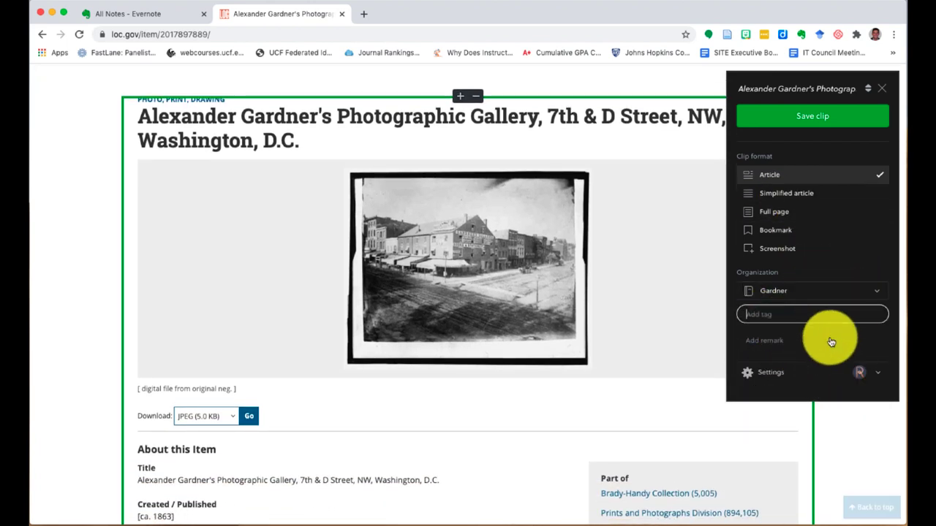
# Add the tags "photos" and "civil war" to the clip and open the remark field
pyautogui.write('phot')
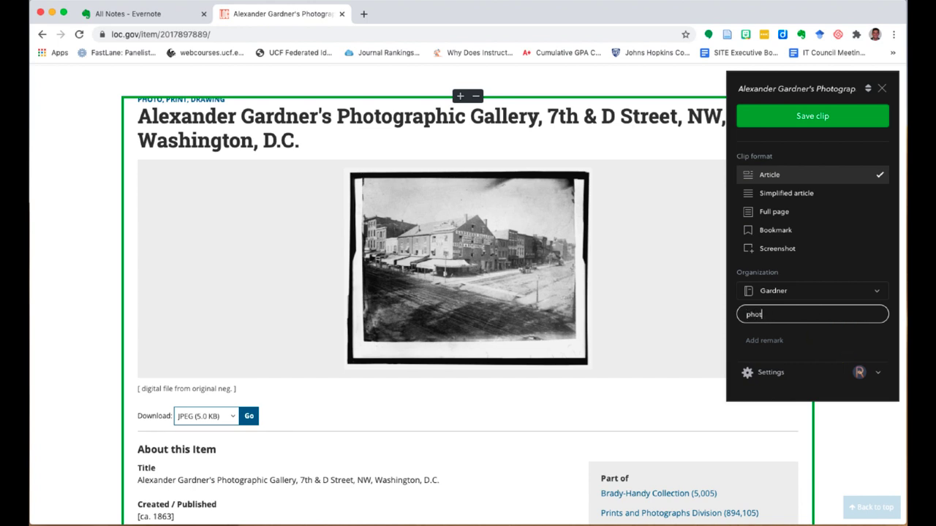
pyautogui.write('os')
pyautogui.press('Return')
pyautogui.write('c')
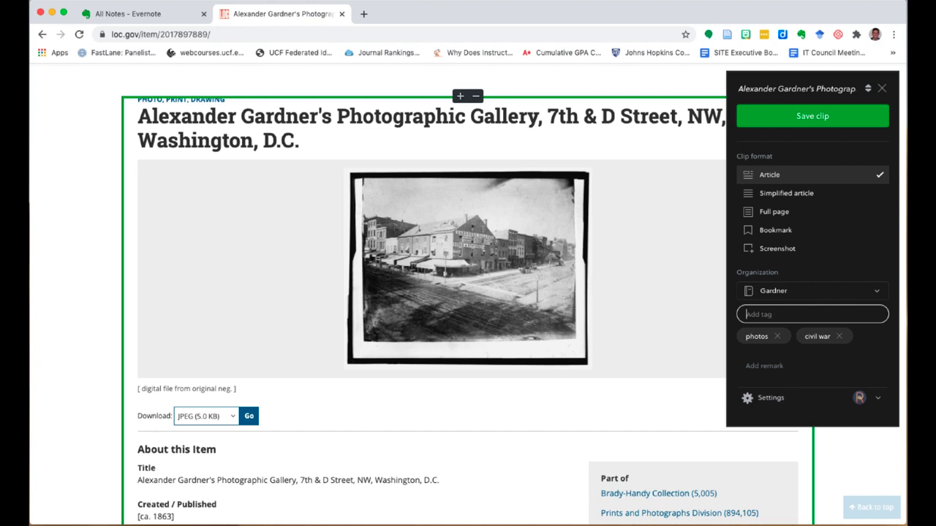
pyautogui.click(775, 366)
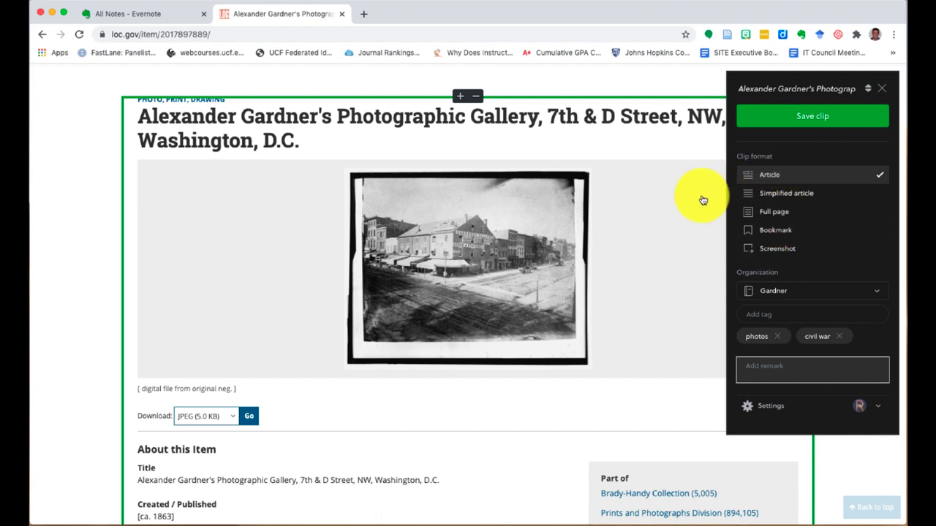
# Preview the Simplified article, Full page, Bookmark and Screenshot clip formats, cancelling the screenshot capture
pyautogui.click(784, 195)
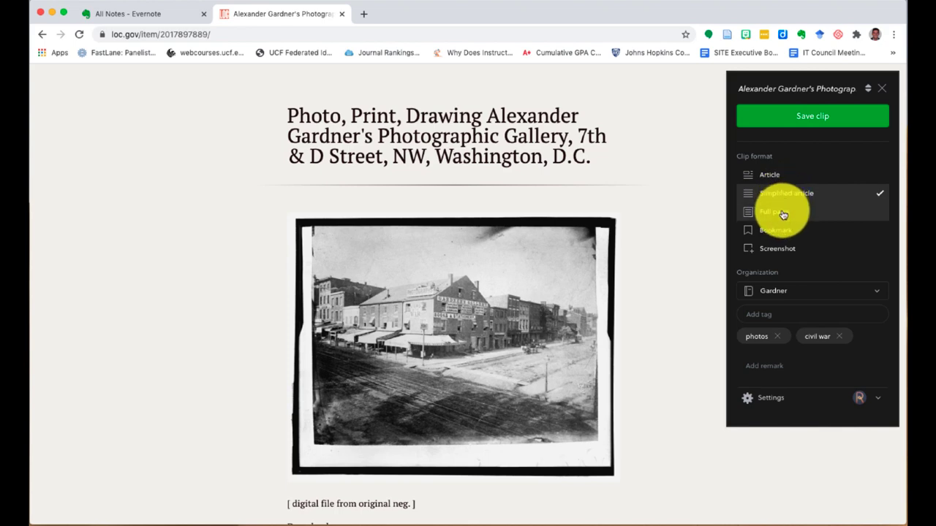
pyautogui.click(783, 213)
pyautogui.click(790, 232)
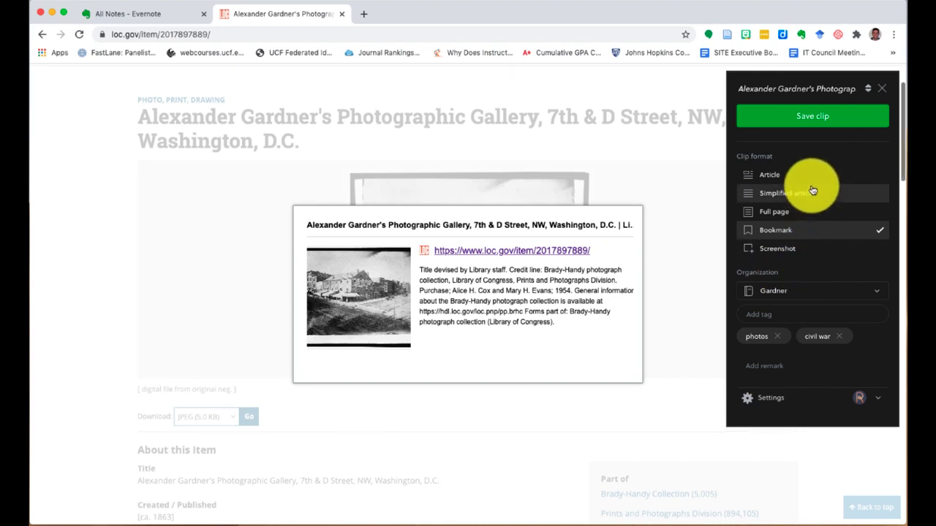
pyautogui.click(795, 249)
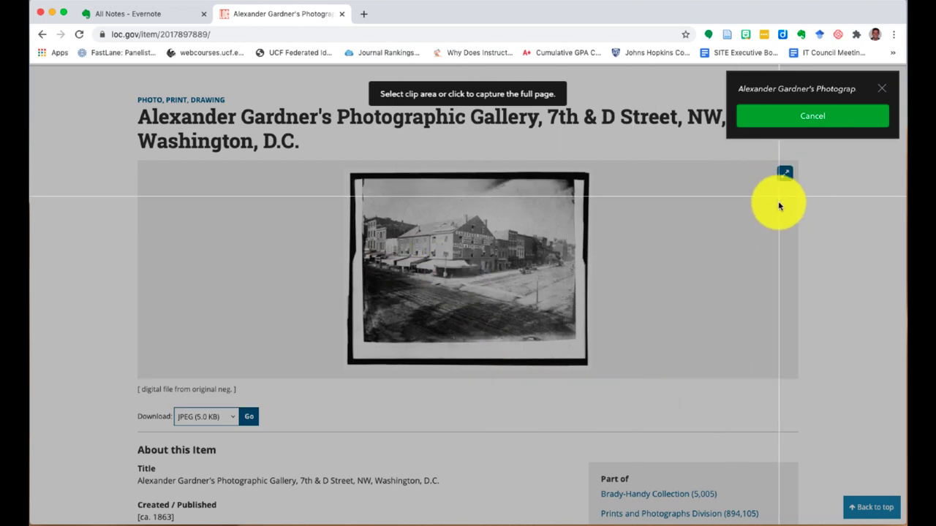
pyautogui.click(808, 125)
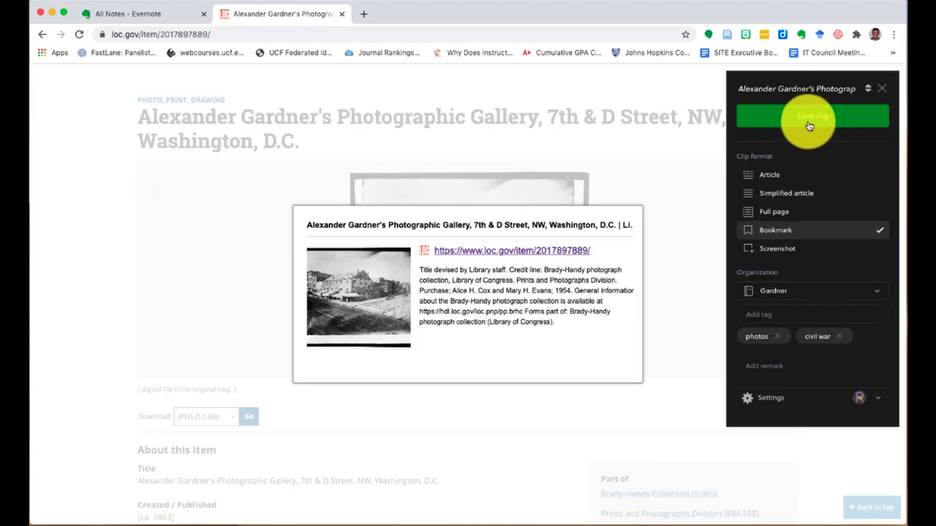
# Save the gallery page as a Simplified article clip
pyautogui.click(796, 194)
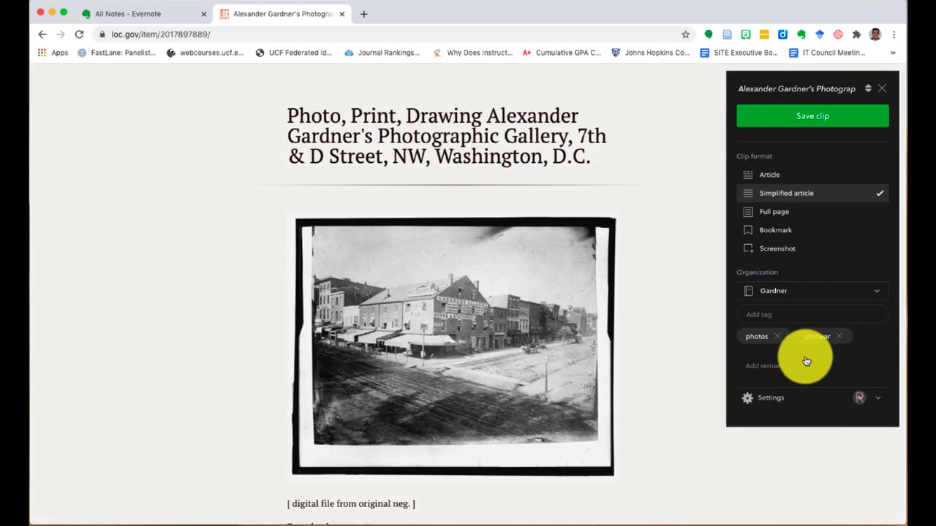
pyautogui.click(781, 111)
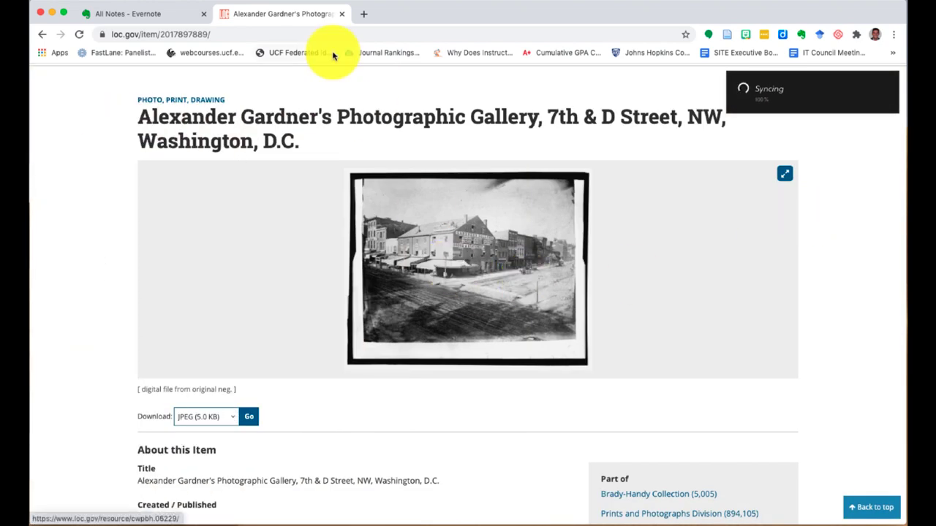
# Open the Gardner notebook in Evernote, return to the Library of Congress page and open the saved clip from the clipper
pyautogui.click(136, 13)
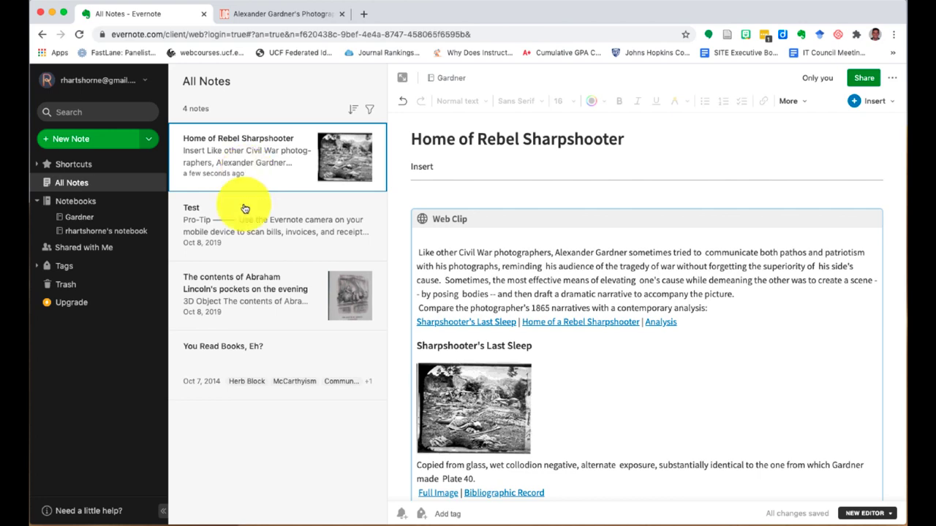
pyautogui.click(77, 217)
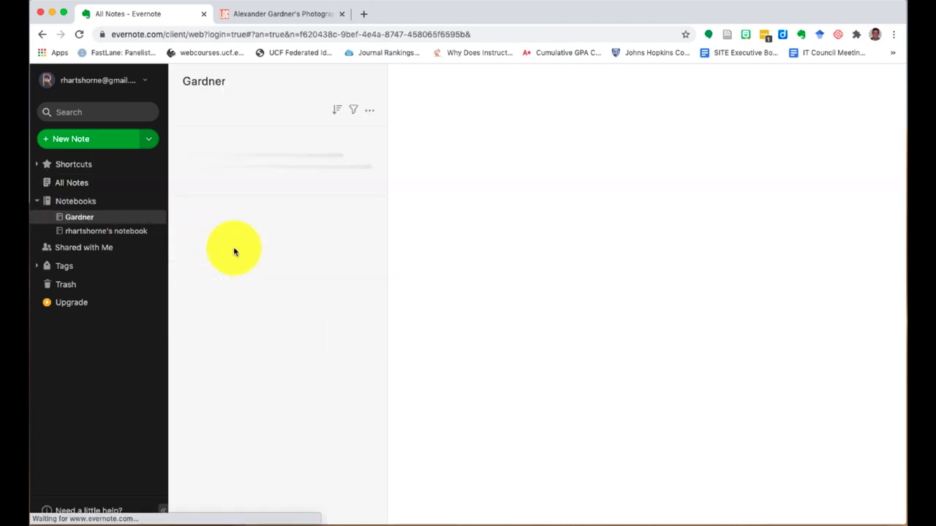
pyautogui.click(273, 15)
pyautogui.click(800, 133)
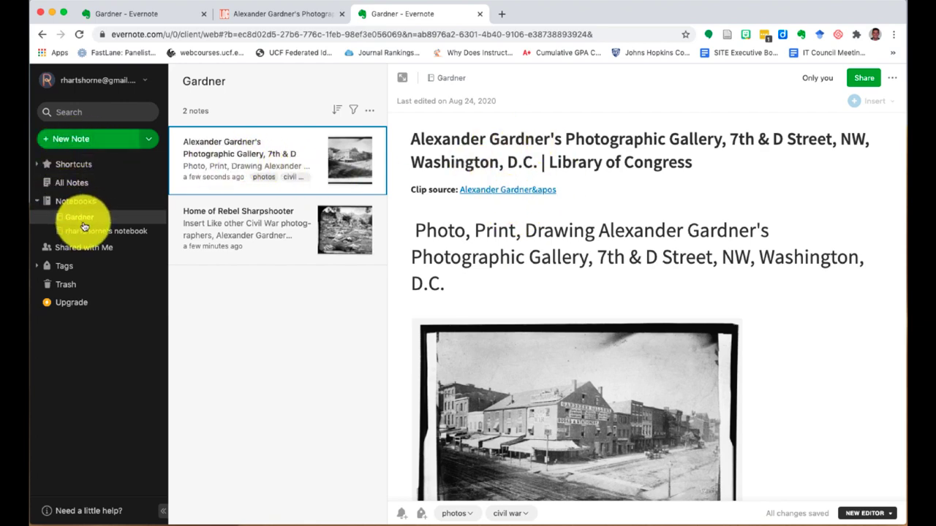
# Read through the clipped gallery note and the "Home of Rebel Sharpshooter" note in the Gardner notebook
pyautogui.scroll(-20, 651, 272)
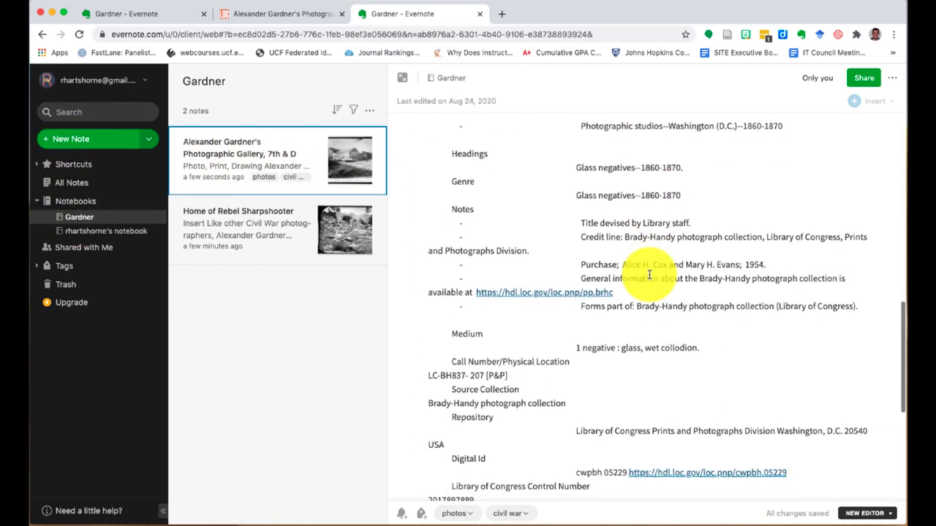
pyautogui.scroll(20, 636, 263)
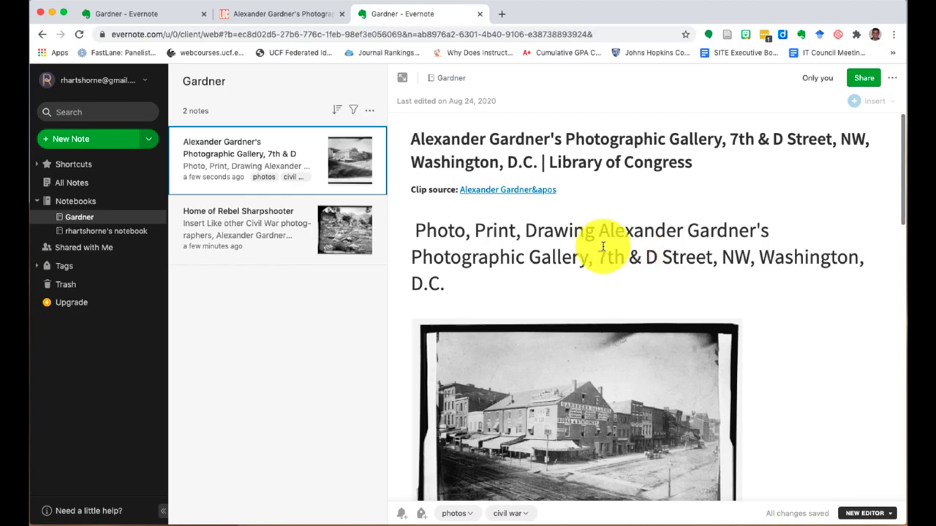
pyautogui.click(249, 230)
pyautogui.scroll(-15, 651, 252)
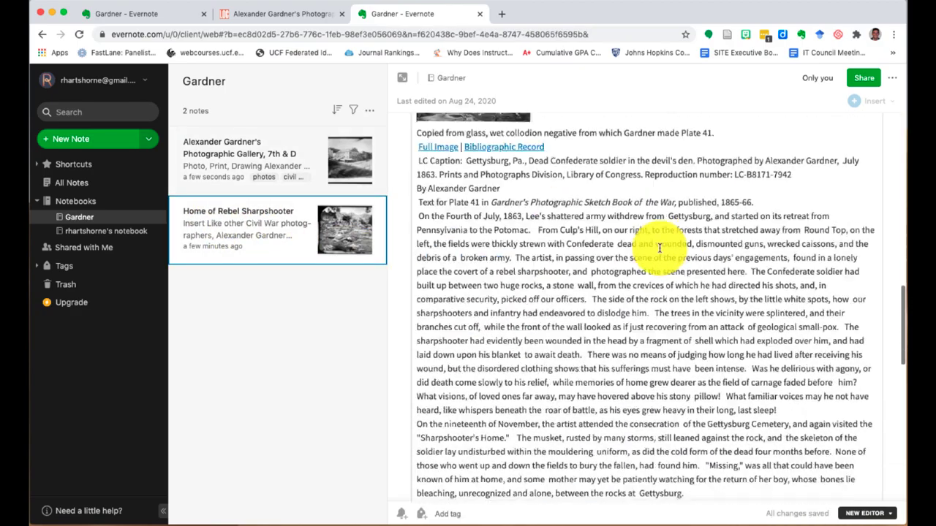
pyautogui.scroll(20, 659, 252)
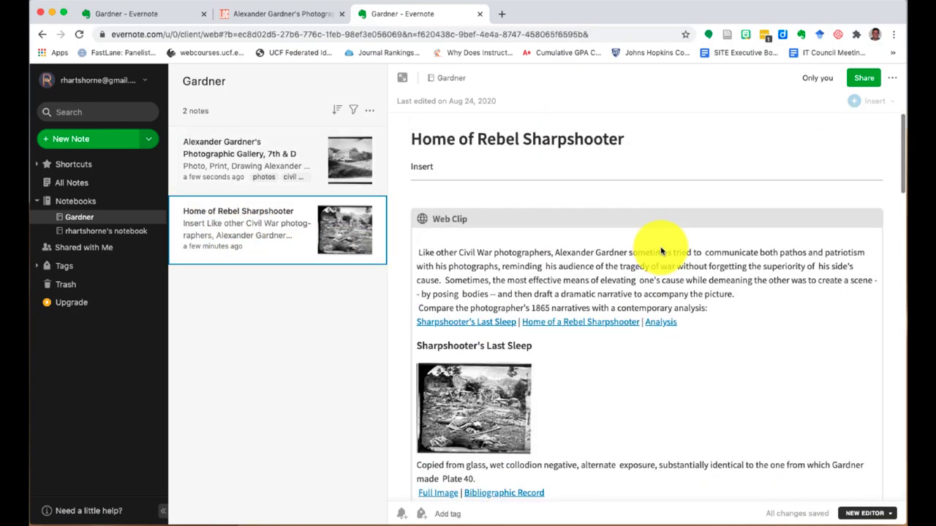
# Check the sharing options of the "Home of Rebel Sharpshooter" note and open its list of further note actions
pyautogui.click(863, 78)
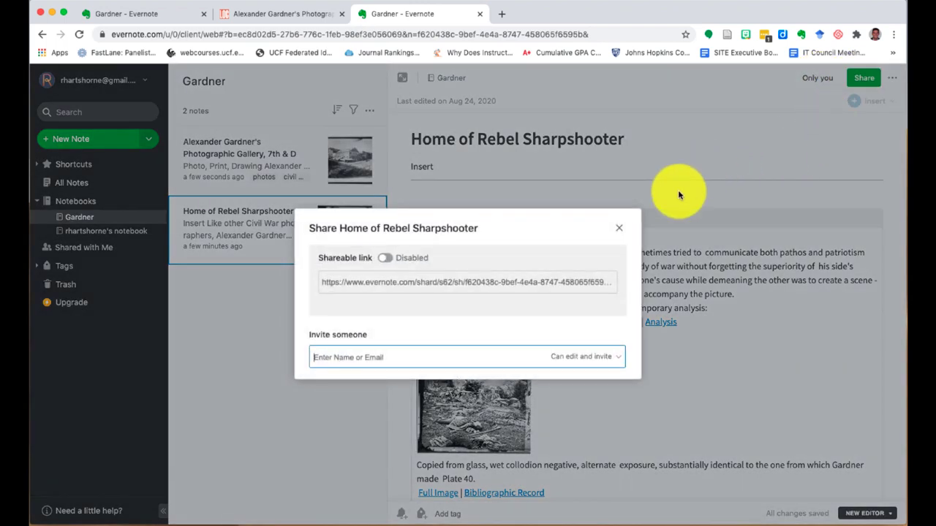
pyautogui.click(618, 228)
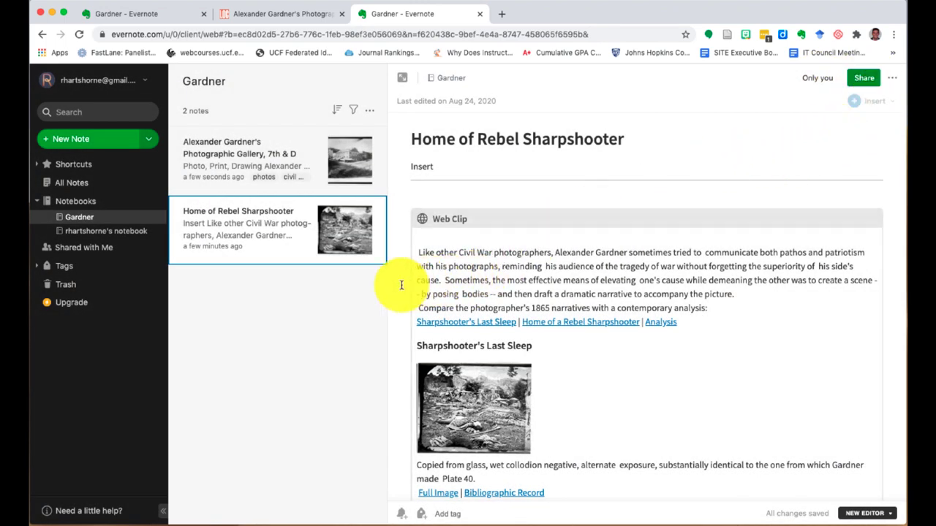
pyautogui.click(893, 78)
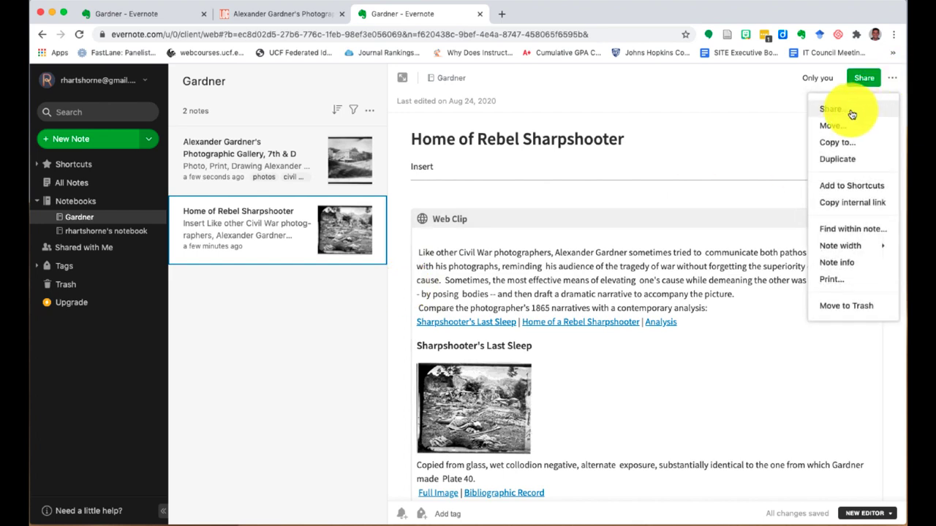